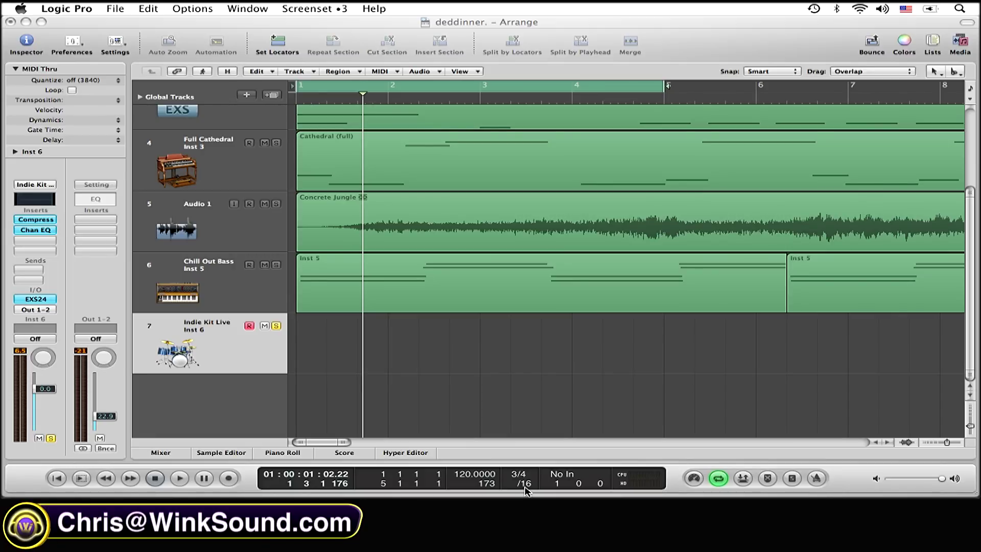
# Keep overlapping recordings creating take folders in the project's Recording settings.
pyautogui.click(119, 45)
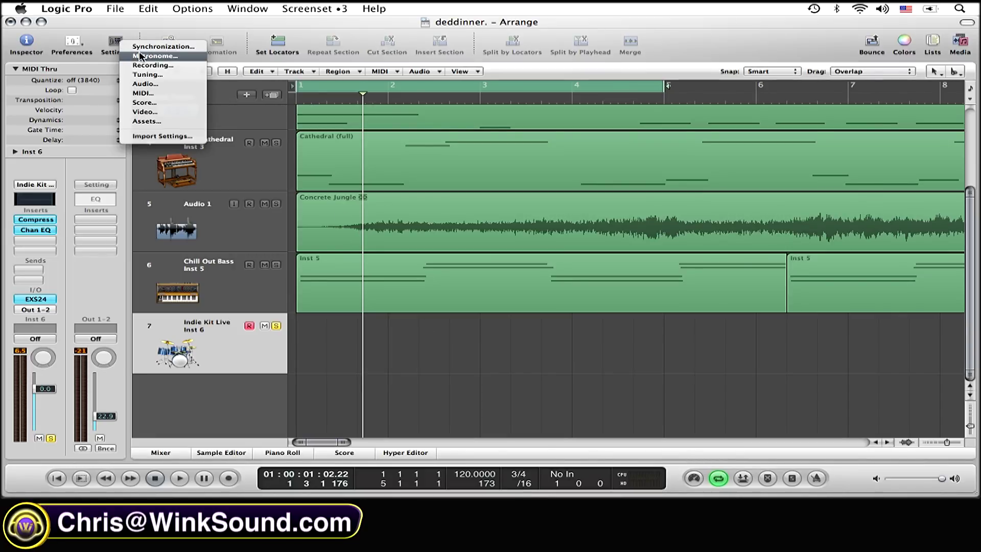
pyautogui.click(154, 65)
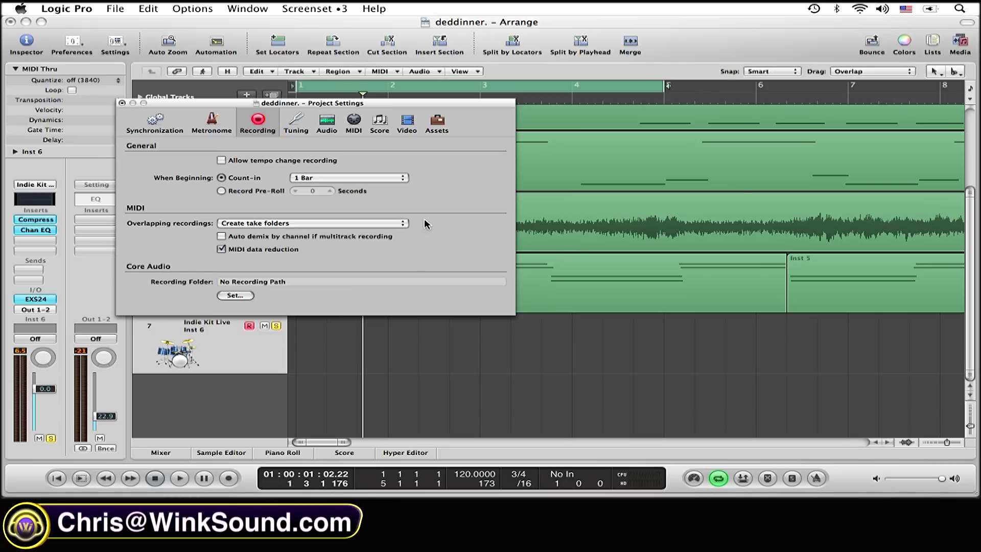
pyautogui.click(398, 224)
pyautogui.click(397, 224)
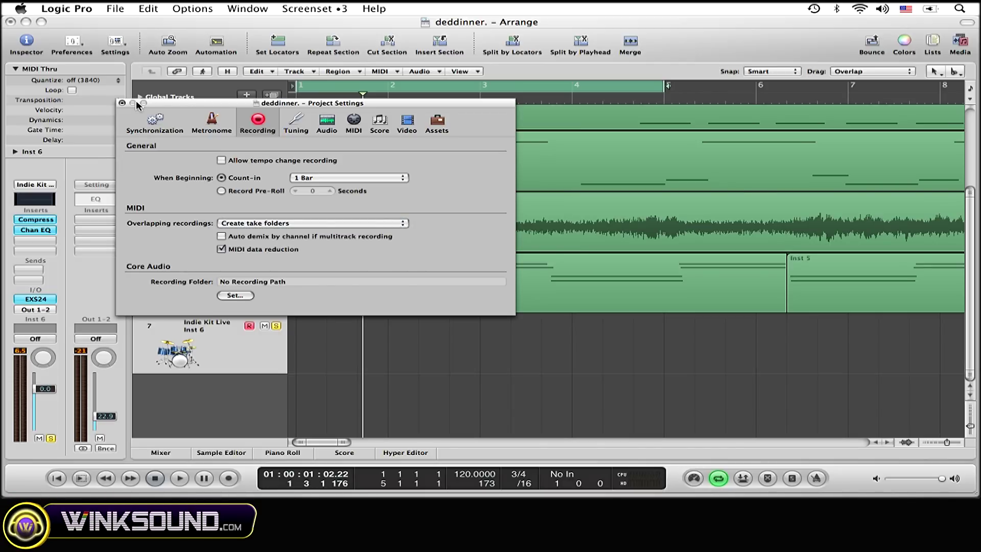
pyautogui.click(122, 102)
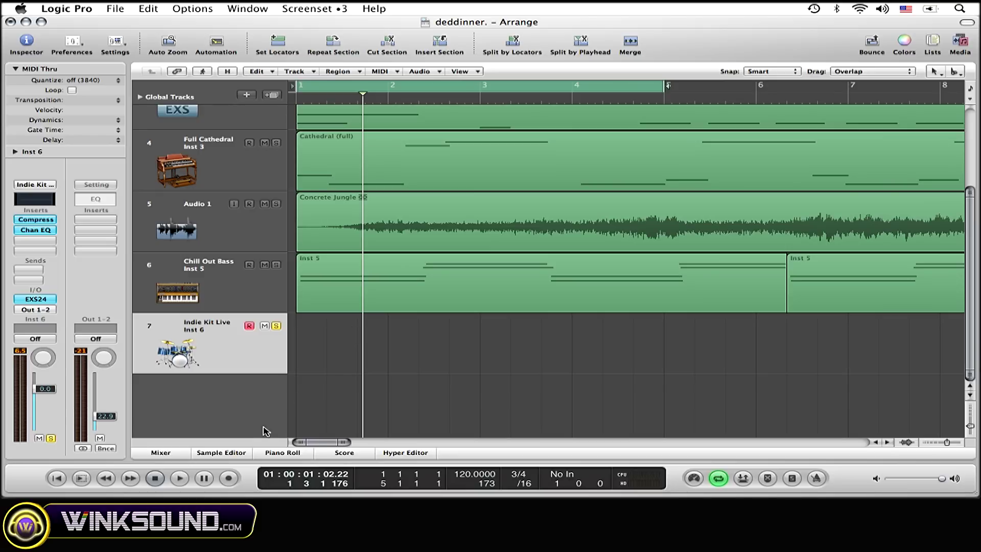
# Record a third drum pass, adding take Indie Kit Live.3 to the folder.
pyautogui.click(230, 479)
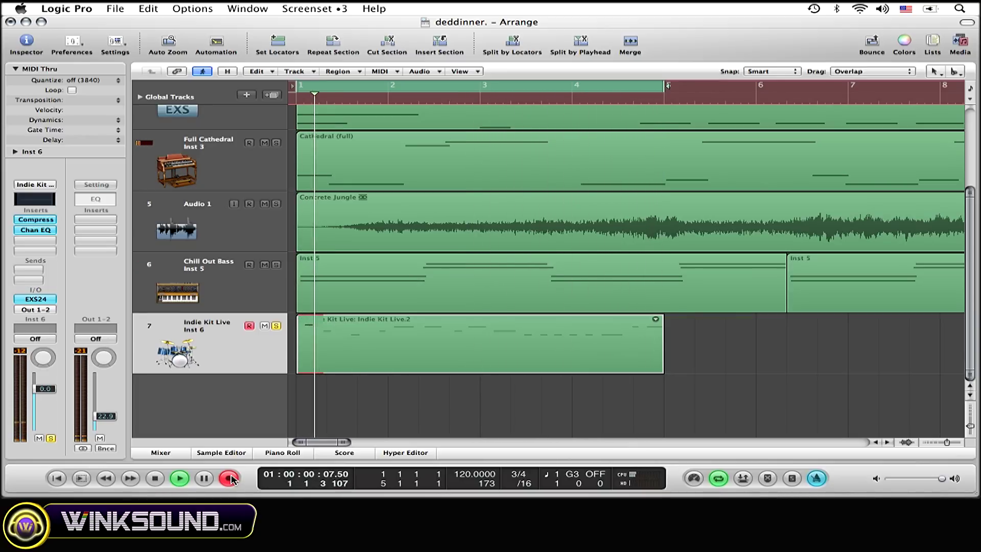
pyautogui.click(231, 478)
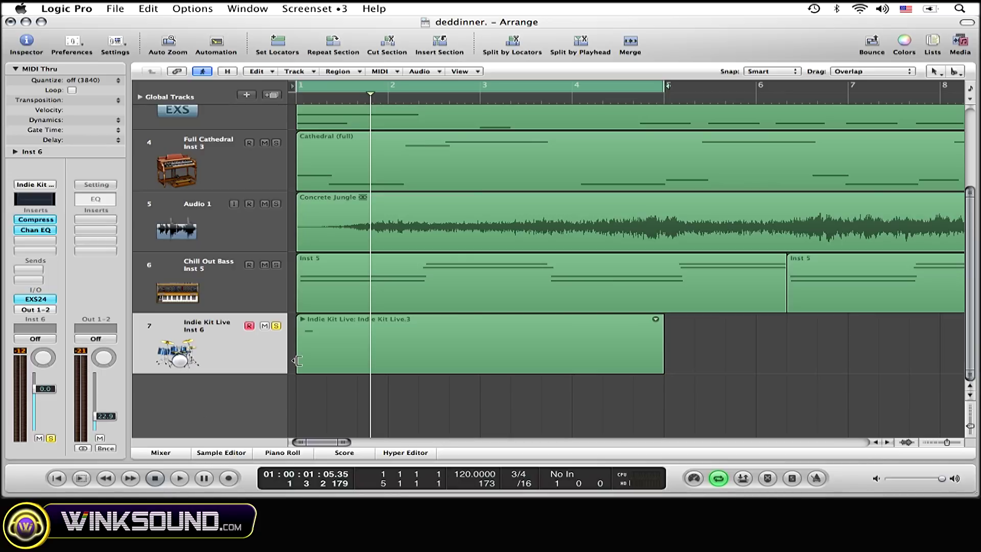
# Expand the take folder, audition Indie Kit Live, Live.1 and Live.2 in turn, then collapse it.
pyautogui.click(304, 321)
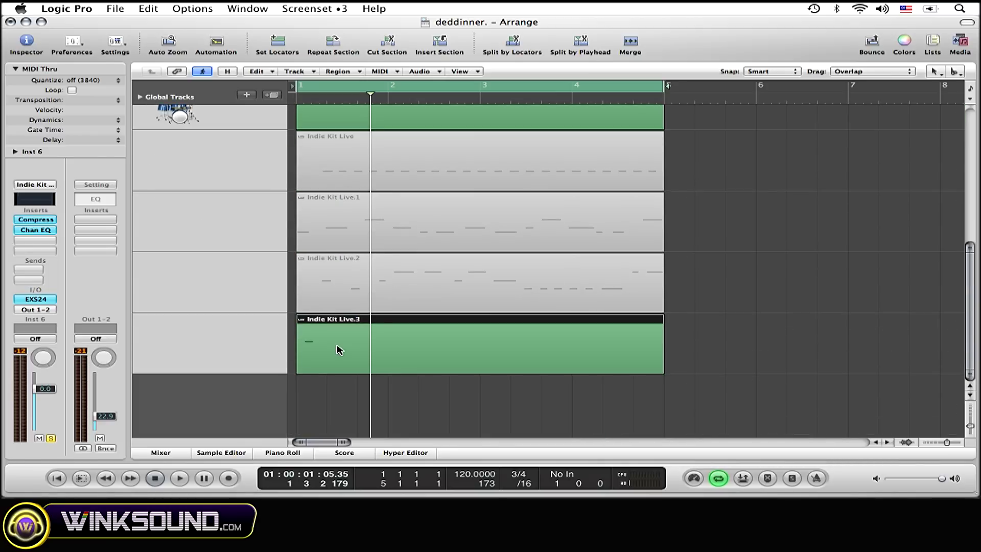
pyautogui.scroll(3, 336, 350)
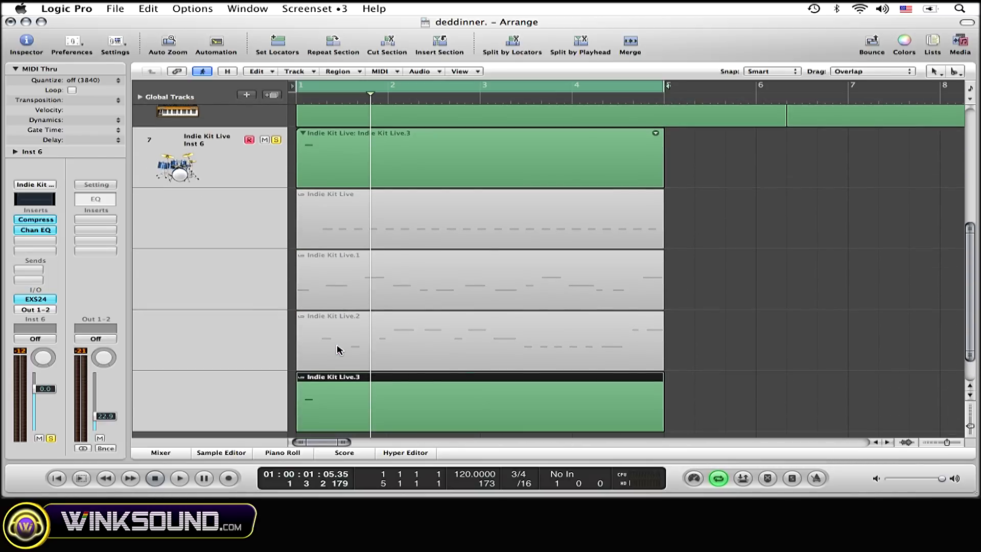
pyautogui.click(427, 245)
pyautogui.click(422, 274)
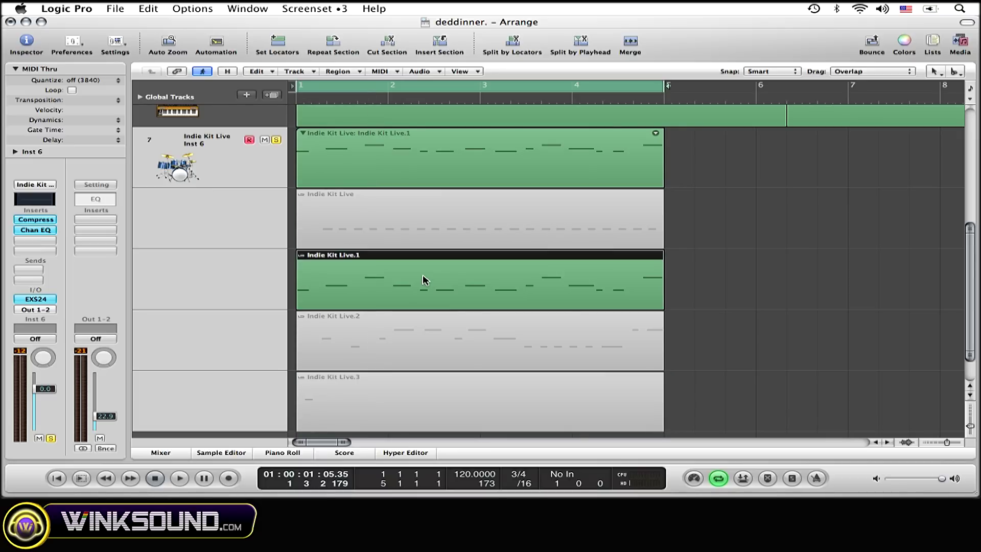
pyautogui.click(404, 332)
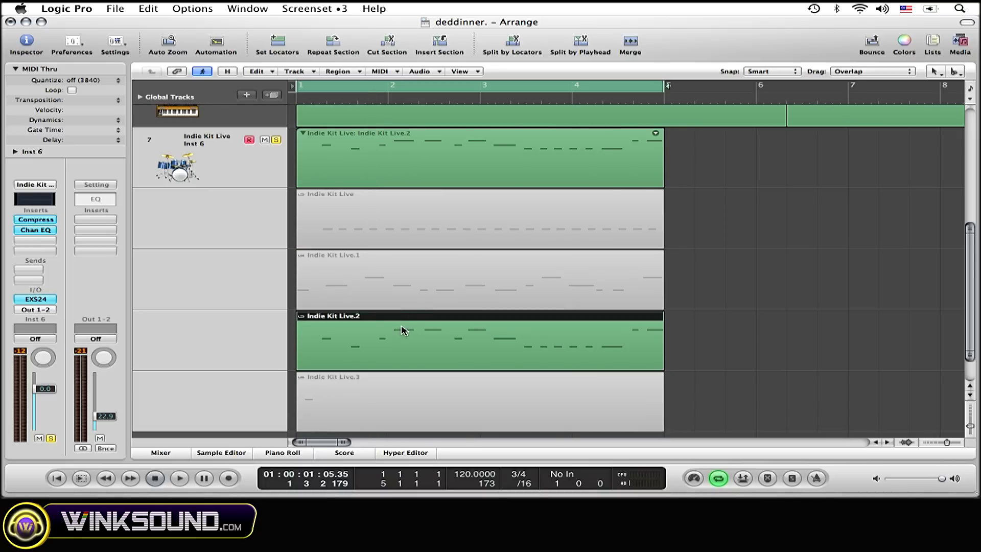
pyautogui.click(401, 287)
pyautogui.click(414, 219)
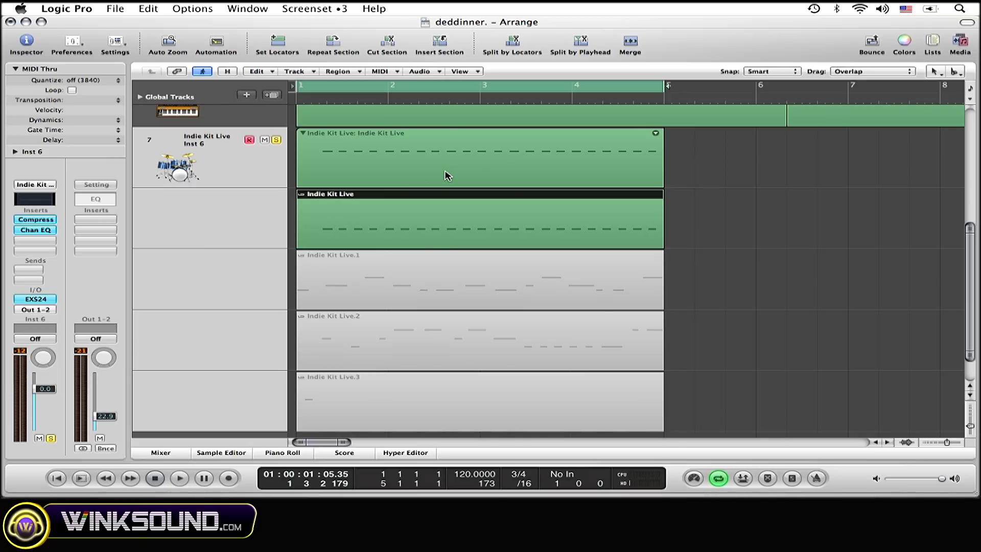
pyautogui.click(385, 262)
pyautogui.click(387, 337)
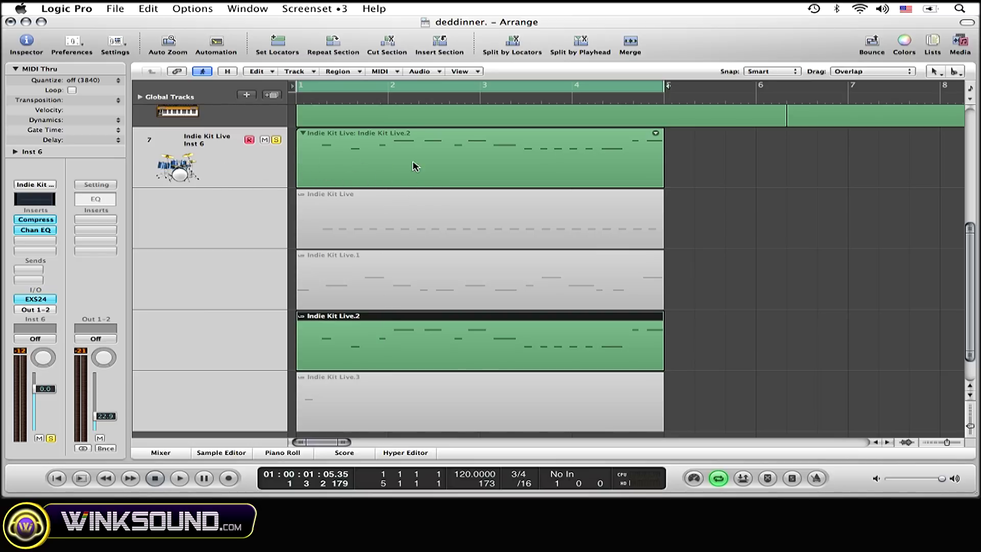
pyautogui.click(303, 134)
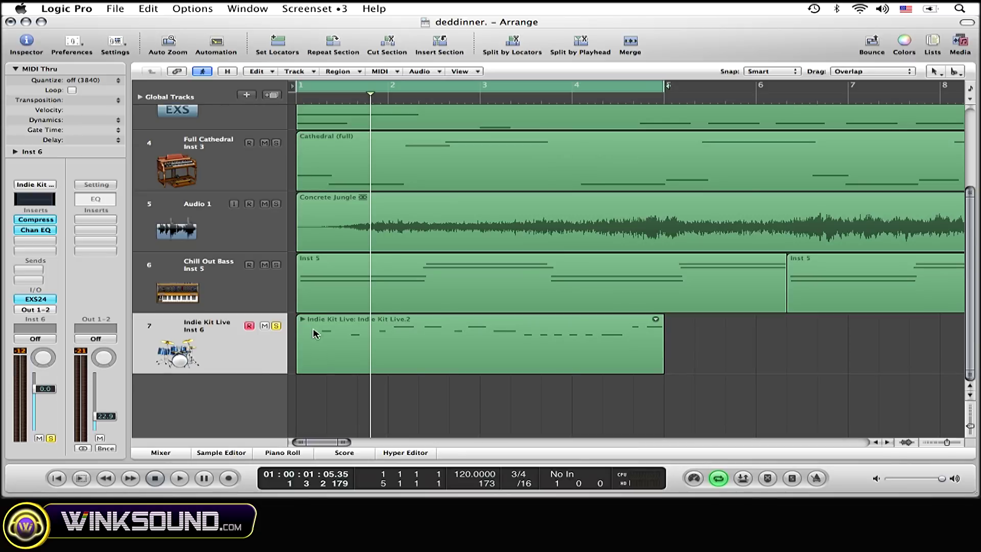
# Reopen the folder, audition the takes again, and collapse it with Indie Kit Live.2 active.
pyautogui.click(302, 319)
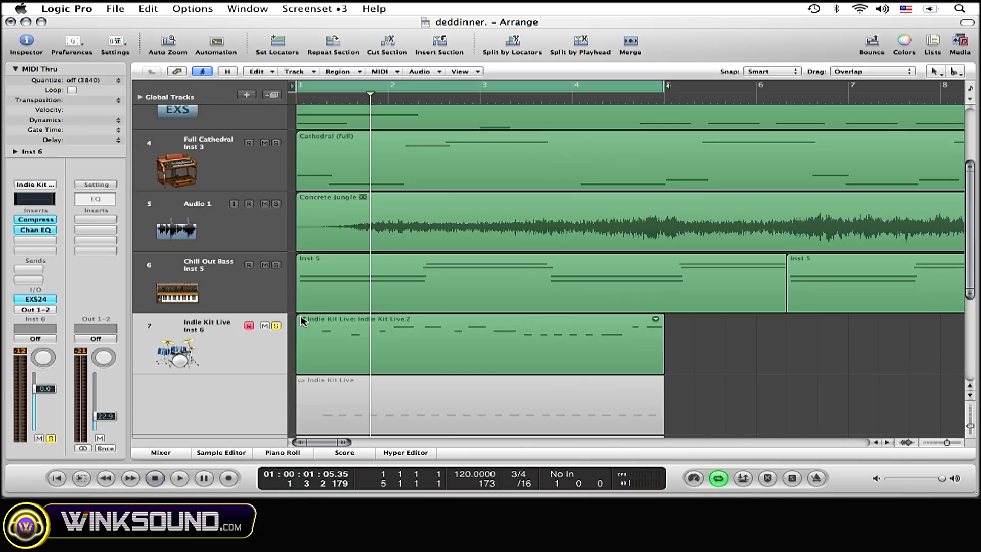
pyautogui.scroll(-5, 323, 350)
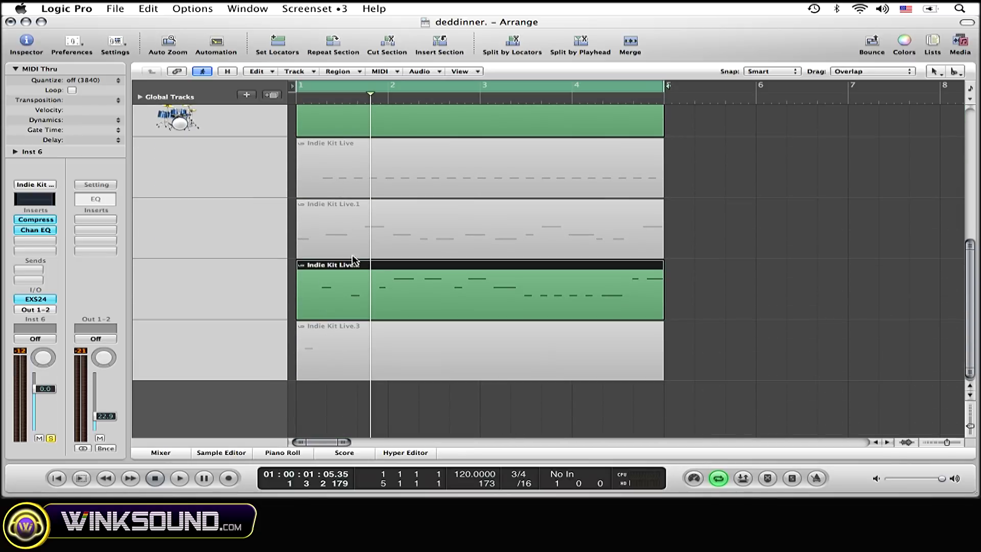
pyautogui.scroll(4, 382, 292)
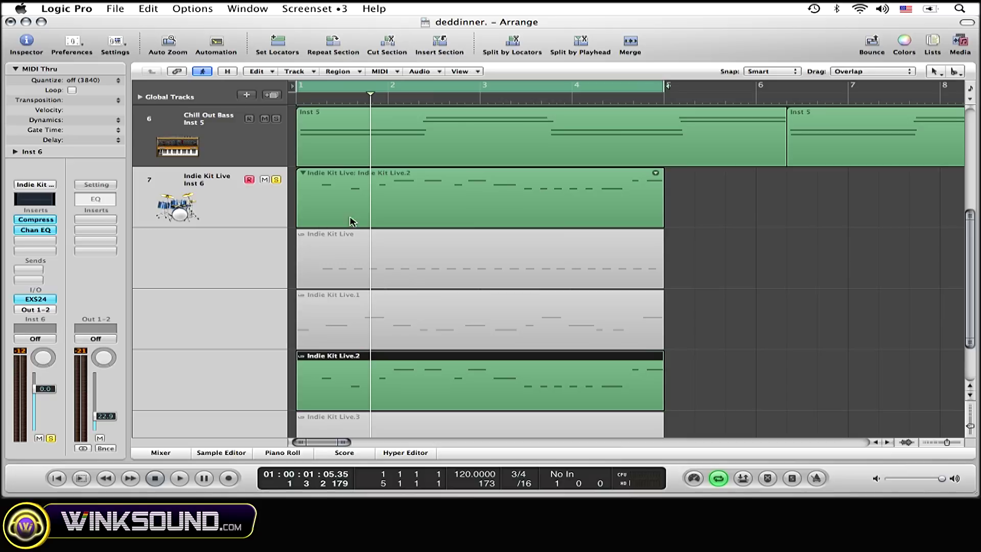
pyautogui.click(353, 255)
pyautogui.click(376, 311)
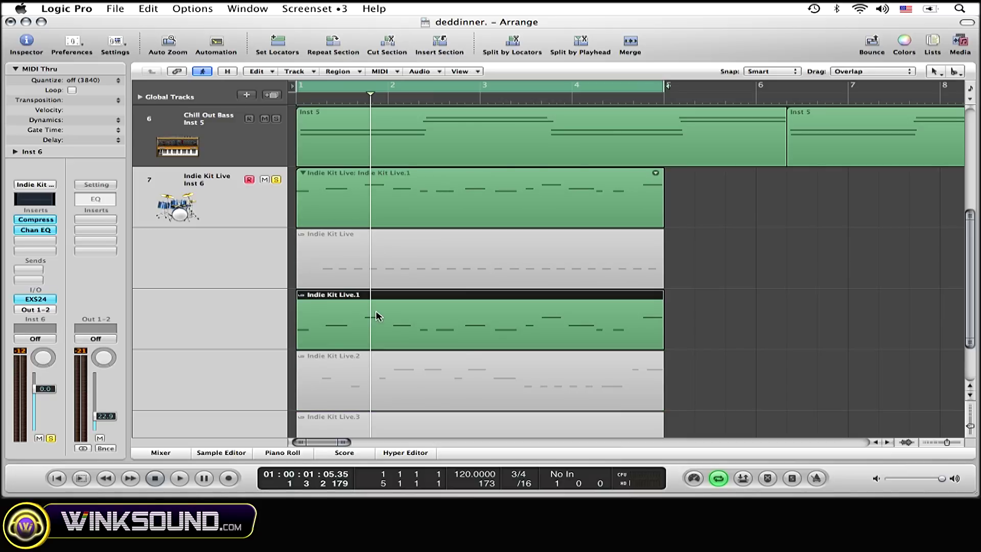
pyautogui.click(420, 367)
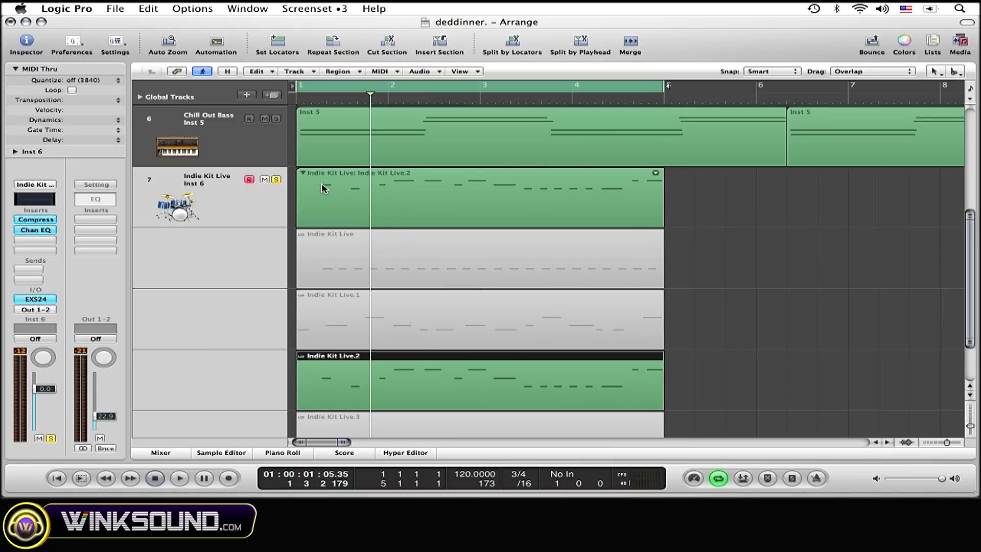
pyautogui.click(304, 175)
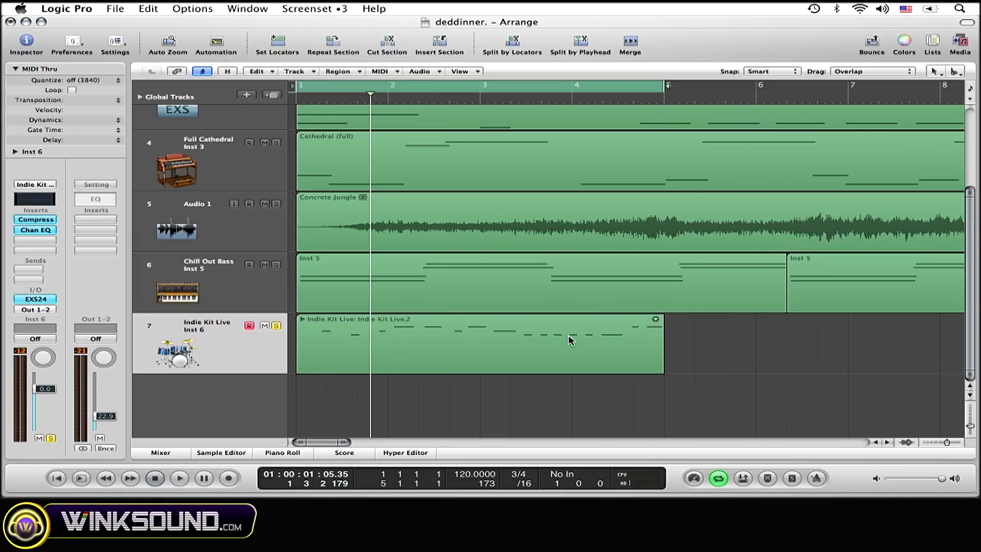
# From the take menu, switch to Take 1 (Indie Kit Live), then Take 2 (Indie Kit Live.1).
pyautogui.click(656, 319)
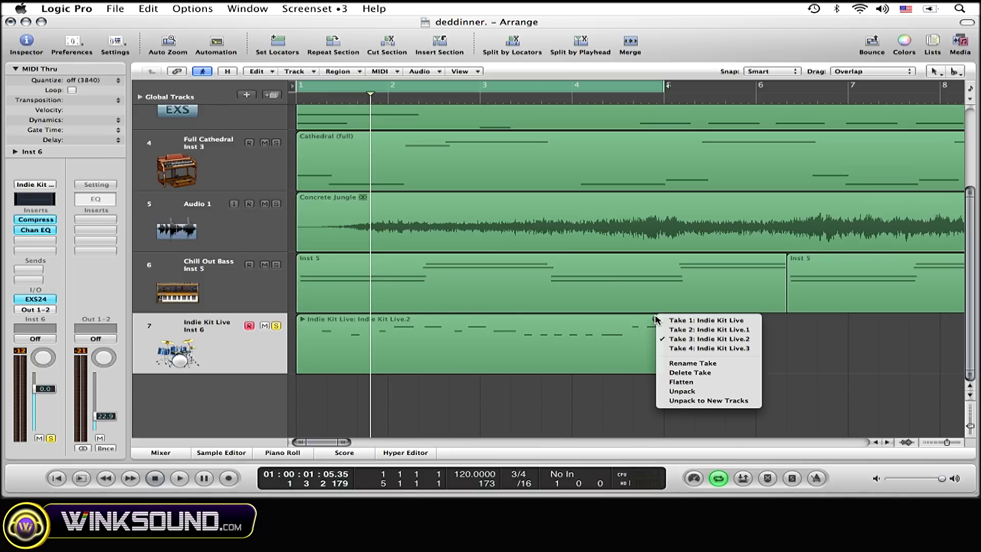
pyautogui.click(685, 323)
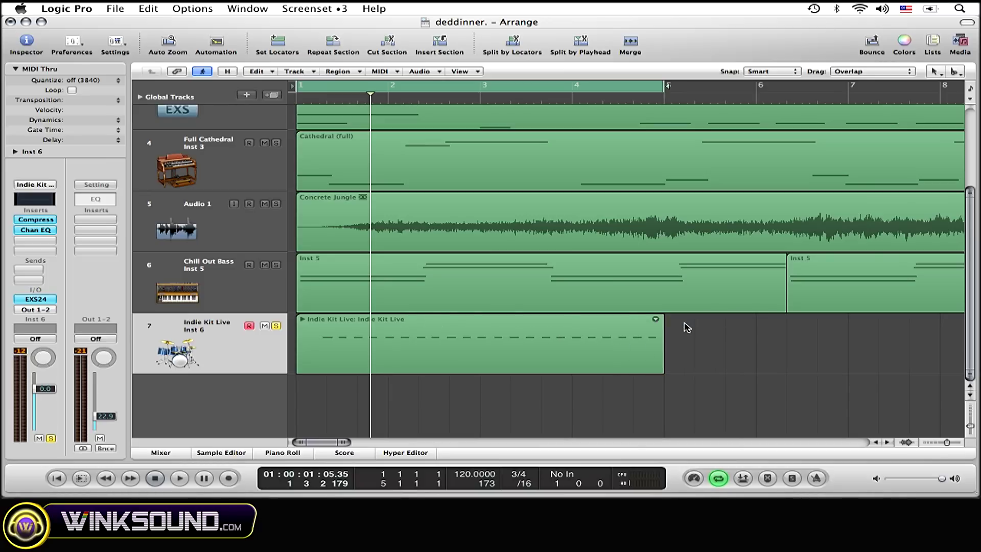
pyautogui.click(656, 320)
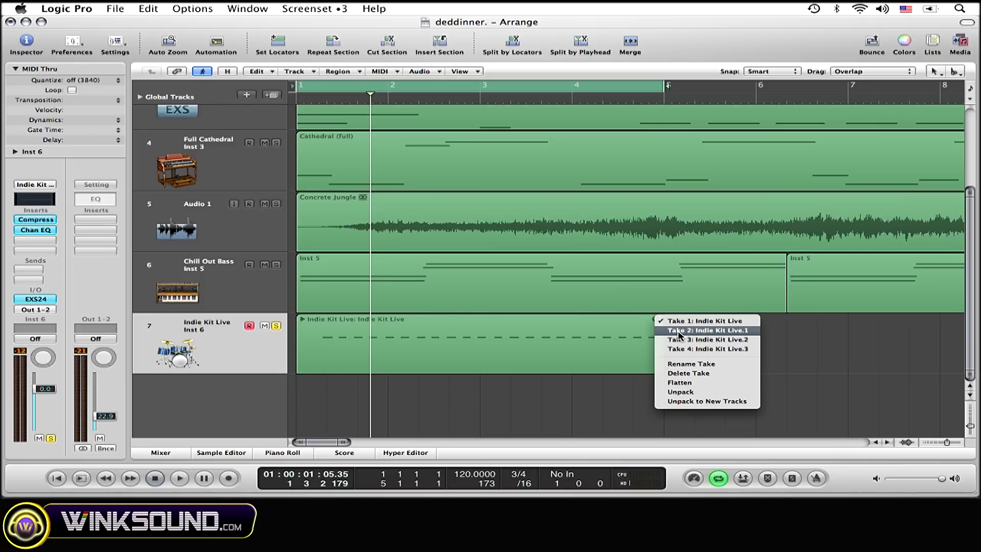
pyautogui.click(680, 331)
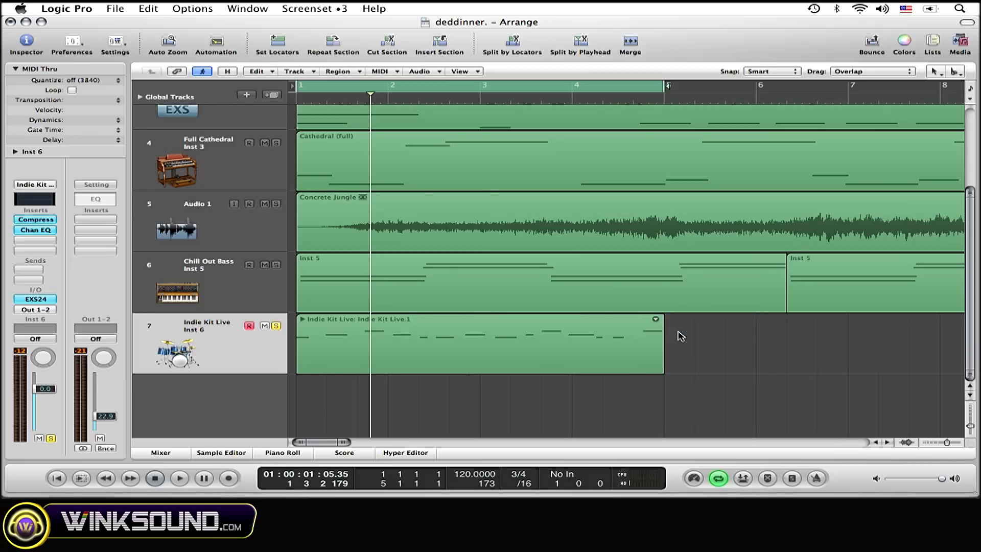
pyautogui.click(656, 319)
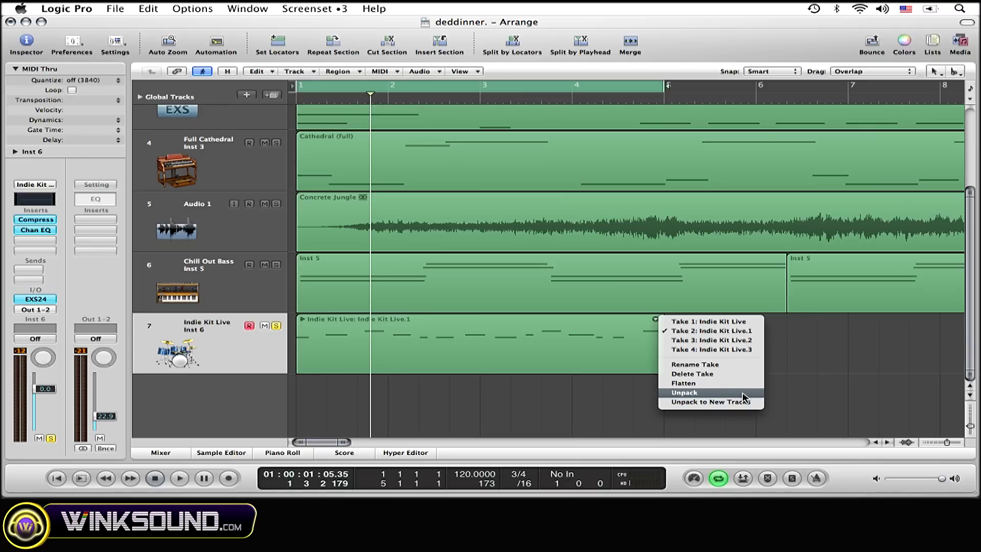
# Unpack the take folder onto tracks 8–10 and inspect each take region on tracks 7–10.
pyautogui.click(743, 393)
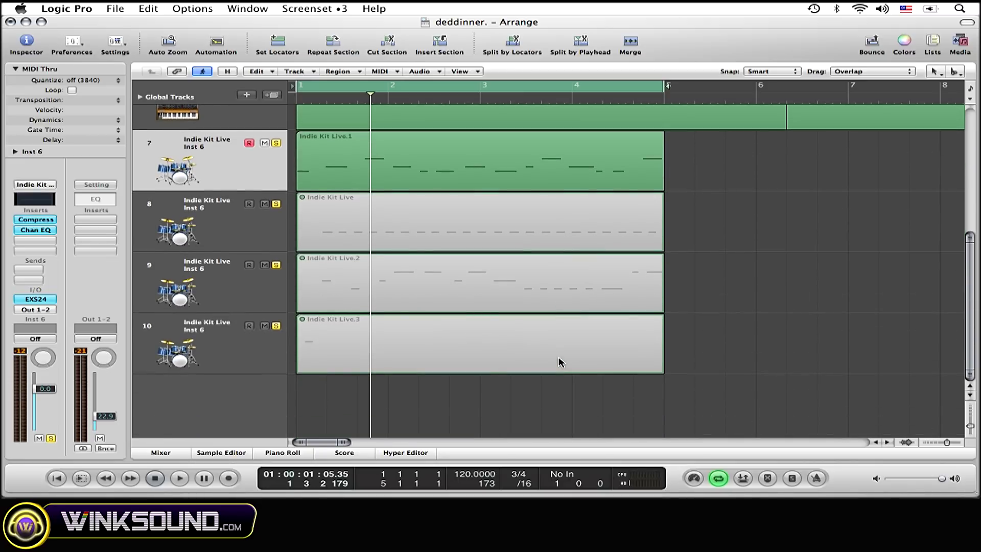
pyautogui.click(484, 242)
pyautogui.click(461, 262)
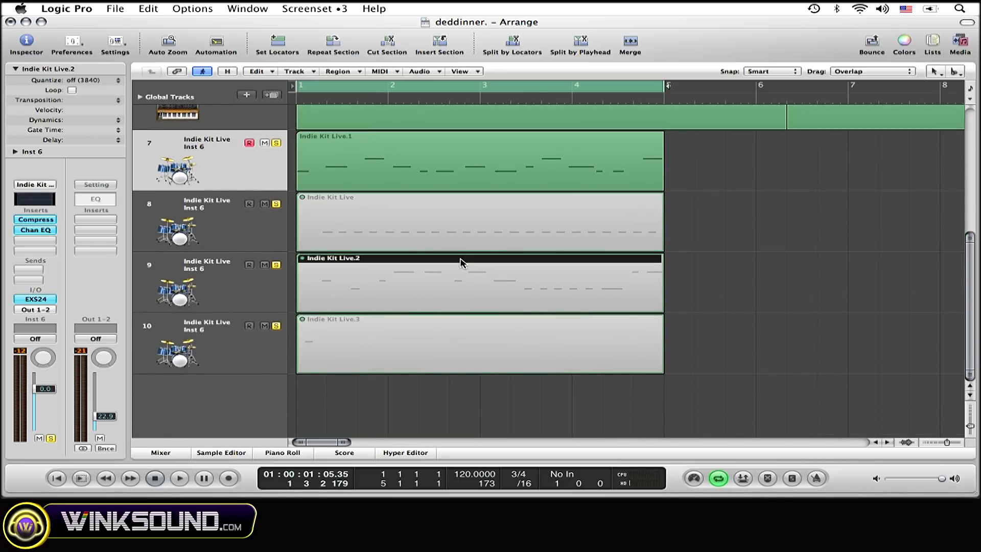
pyautogui.click(438, 325)
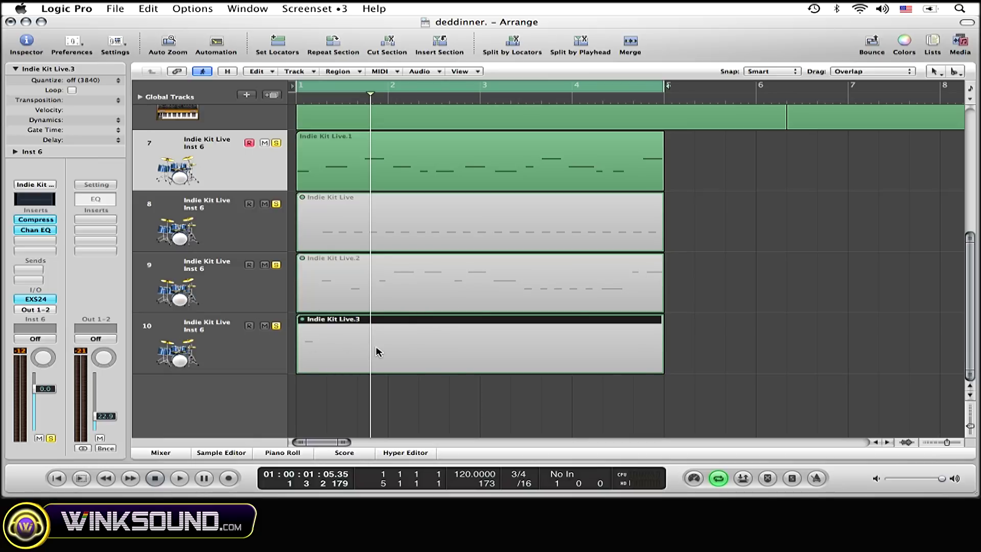
pyautogui.scroll(1, 205, 302)
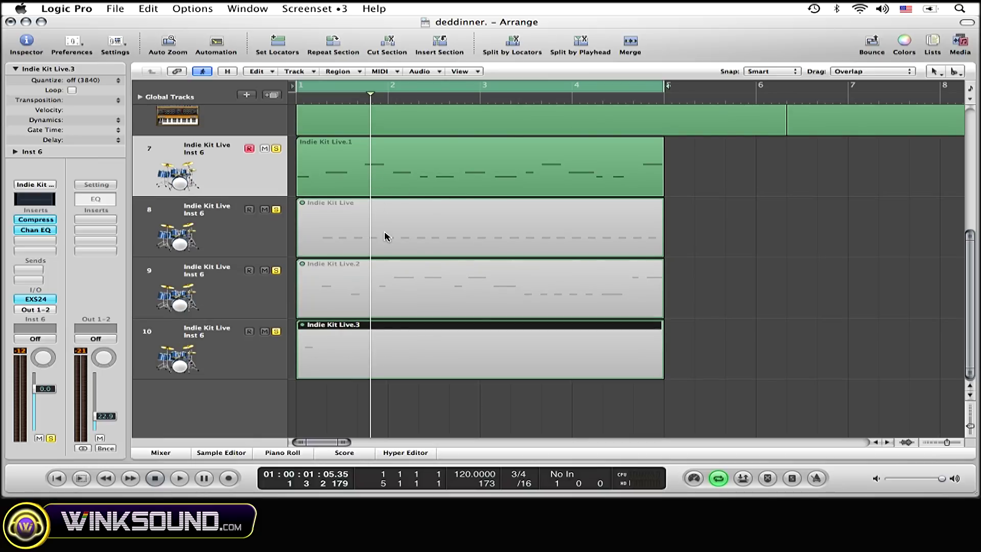
pyautogui.click(304, 143)
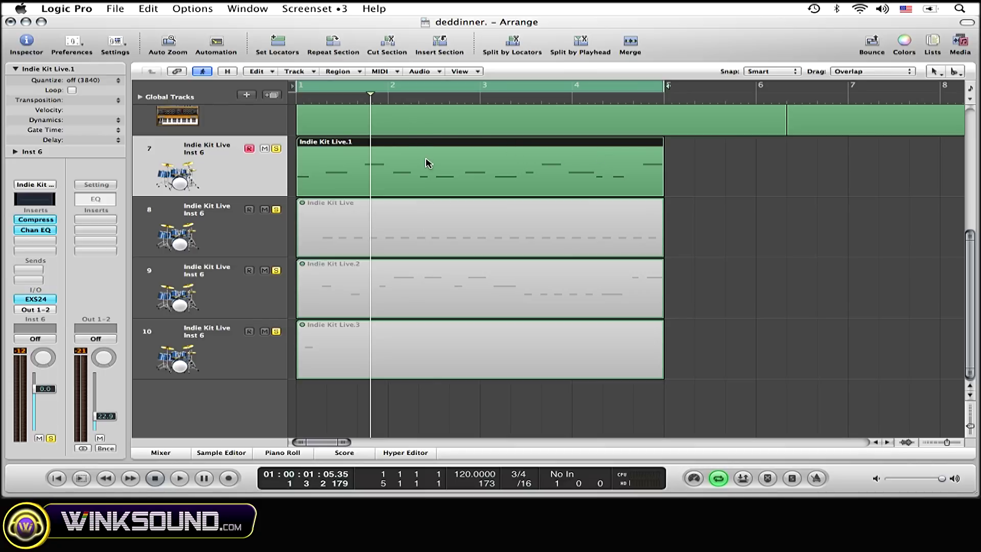
pyautogui.click(149, 8)
# Undo the unpack, show the folder's take lanes, and make Indie Kit Live the active take.
pyautogui.click(169, 23)
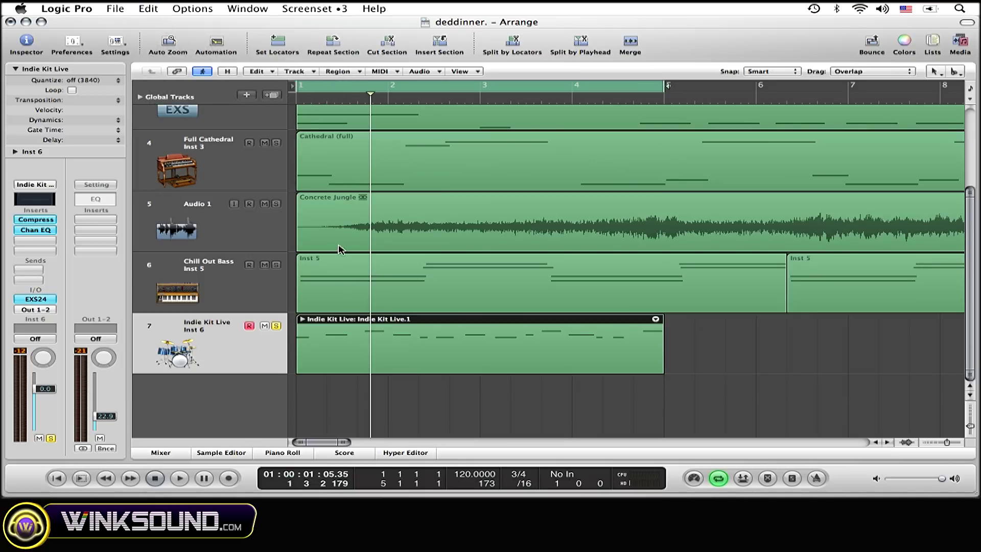
pyautogui.click(302, 320)
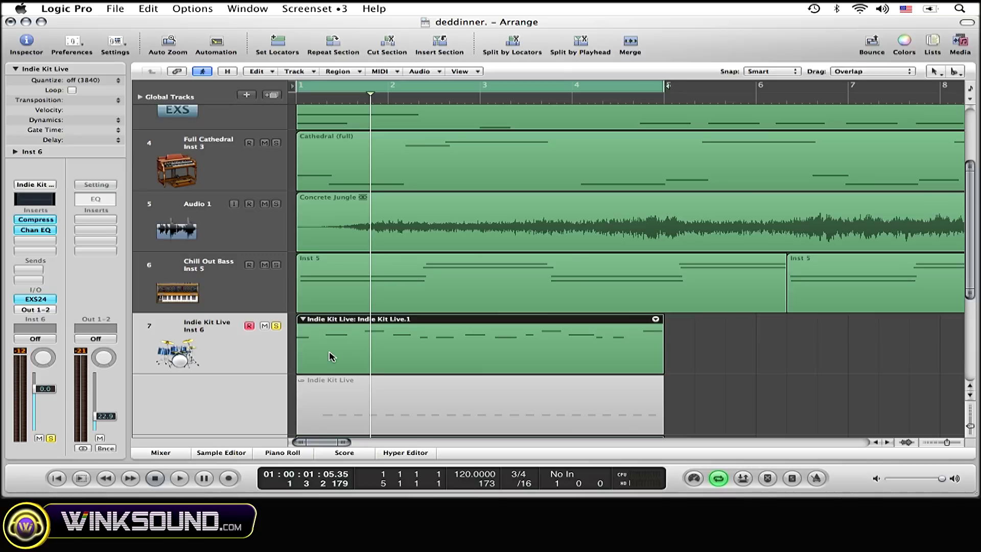
pyautogui.scroll(-5, 331, 356)
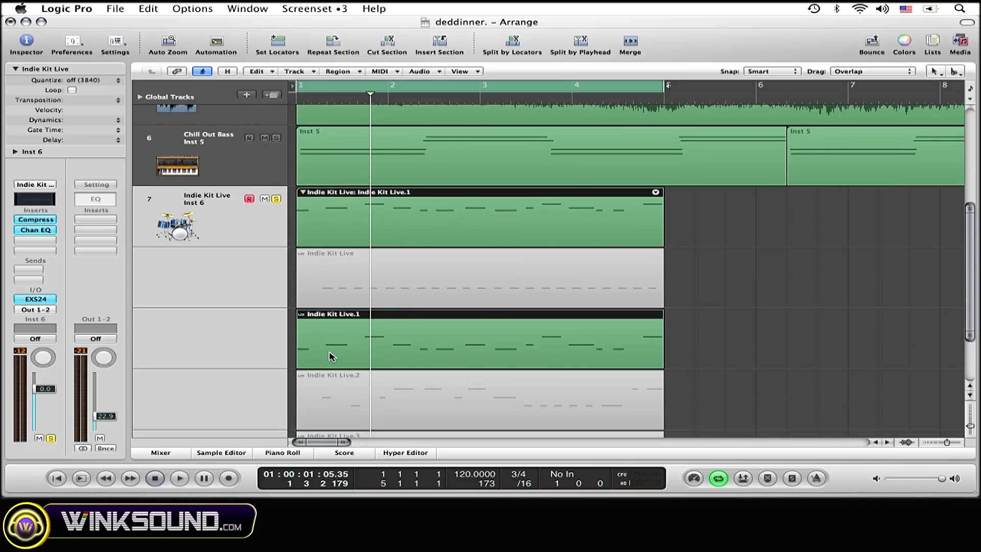
pyautogui.click(326, 255)
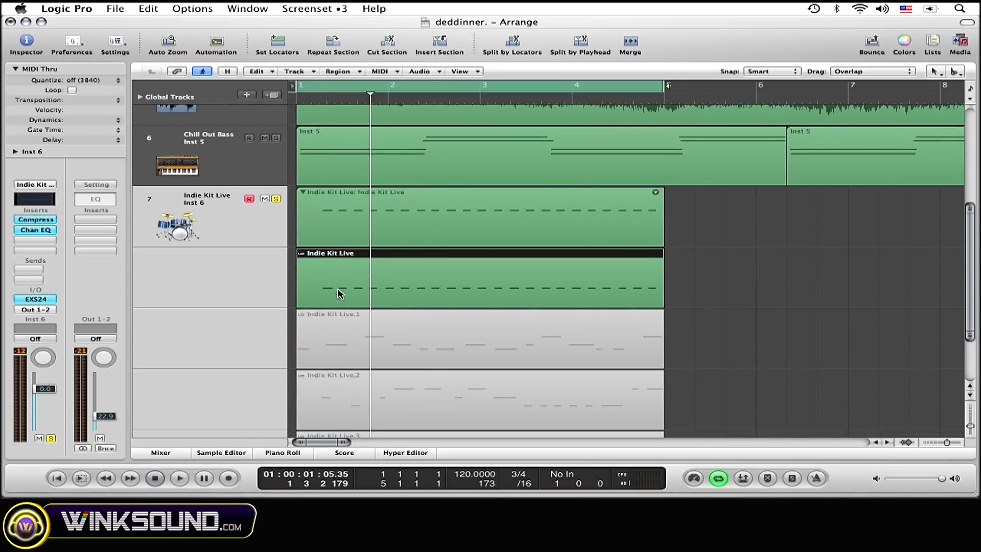
# Split the folder near bars 2 and 4, using Indie Kit Live.1 mid-section and Live.2 from bar 4.
pyautogui.click(373, 291)
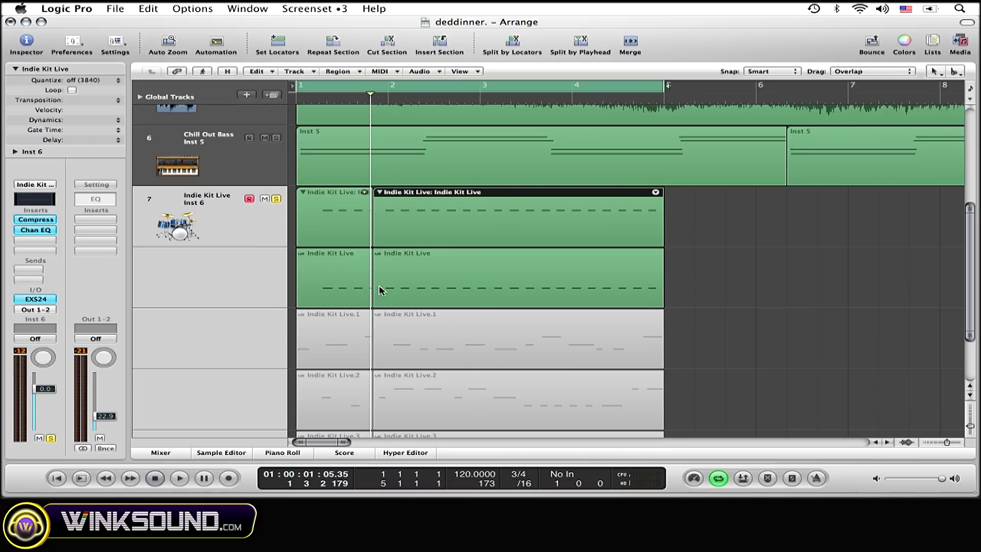
pyautogui.click(429, 335)
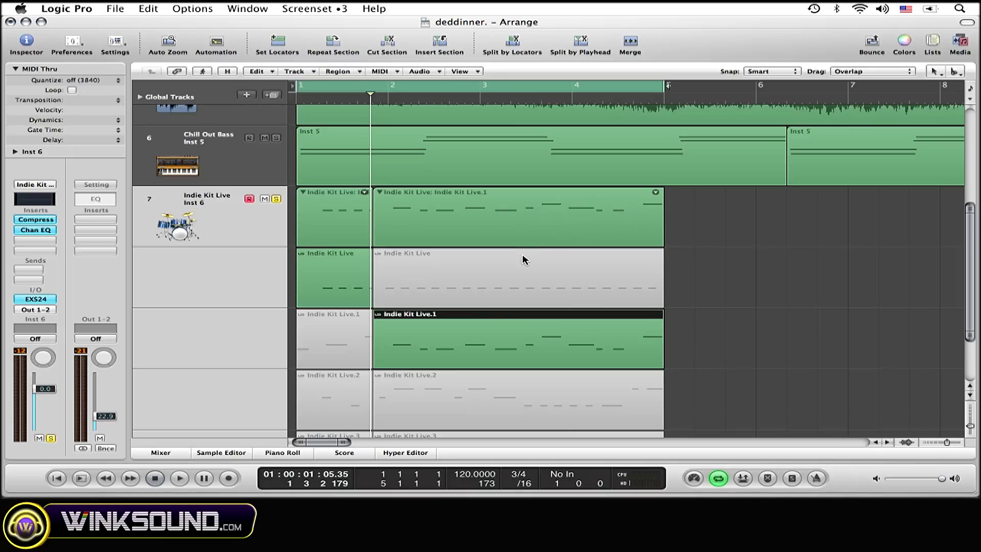
pyautogui.click(565, 352)
pyautogui.scroll(-5, 568, 352)
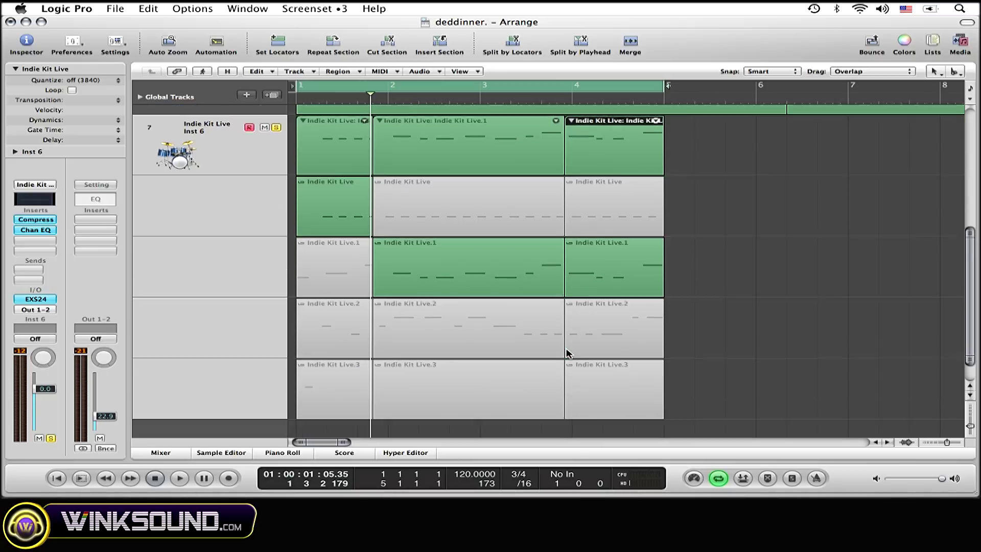
pyautogui.scroll(3, 567, 353)
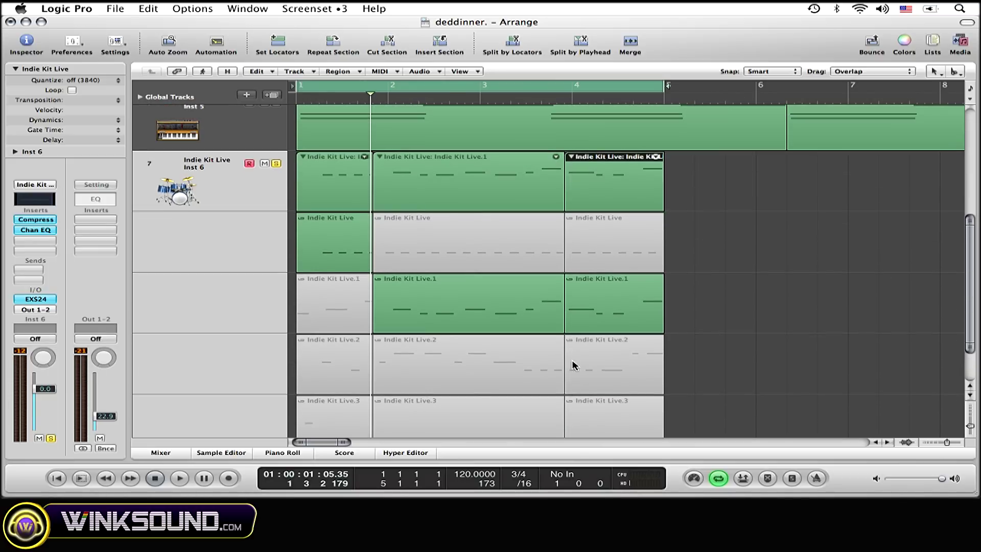
pyautogui.click(598, 379)
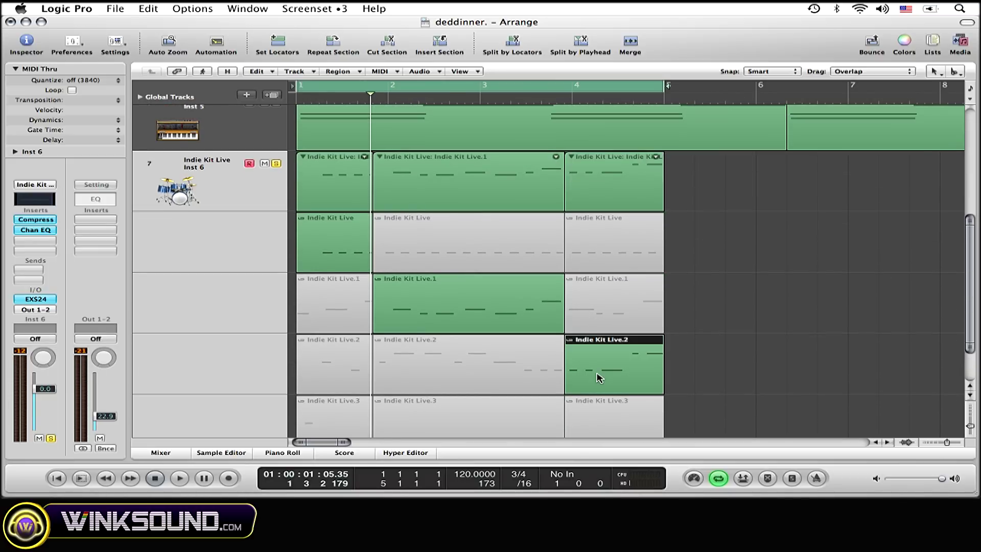
pyautogui.scroll(-1, 597, 378)
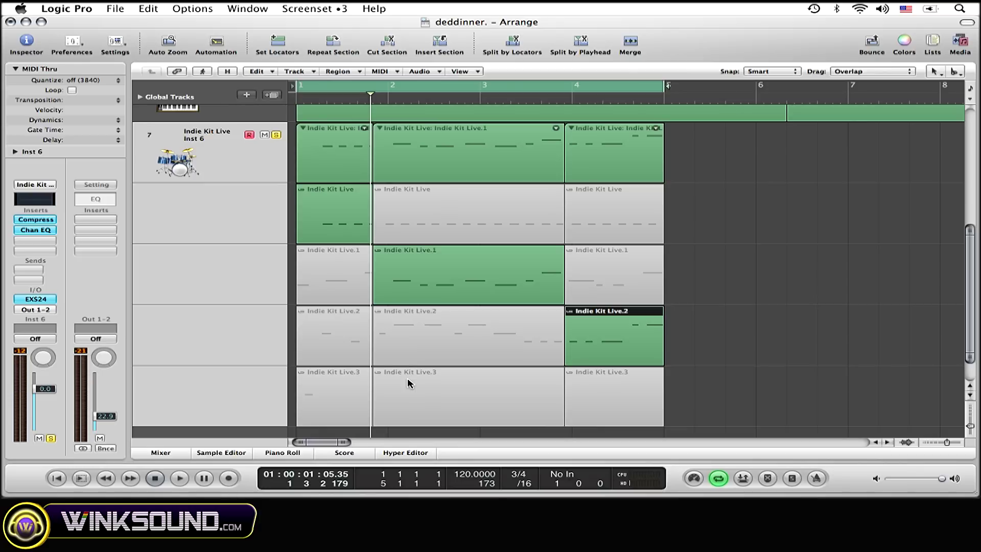
pyautogui.scroll(1, 409, 383)
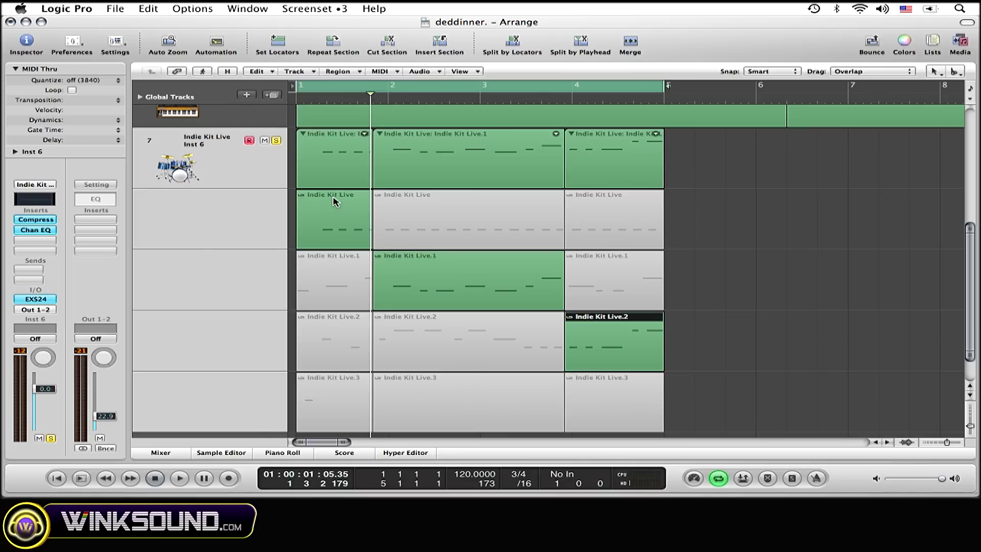
# Close the first, second and third take folder sections on track 7.
pyautogui.click(303, 135)
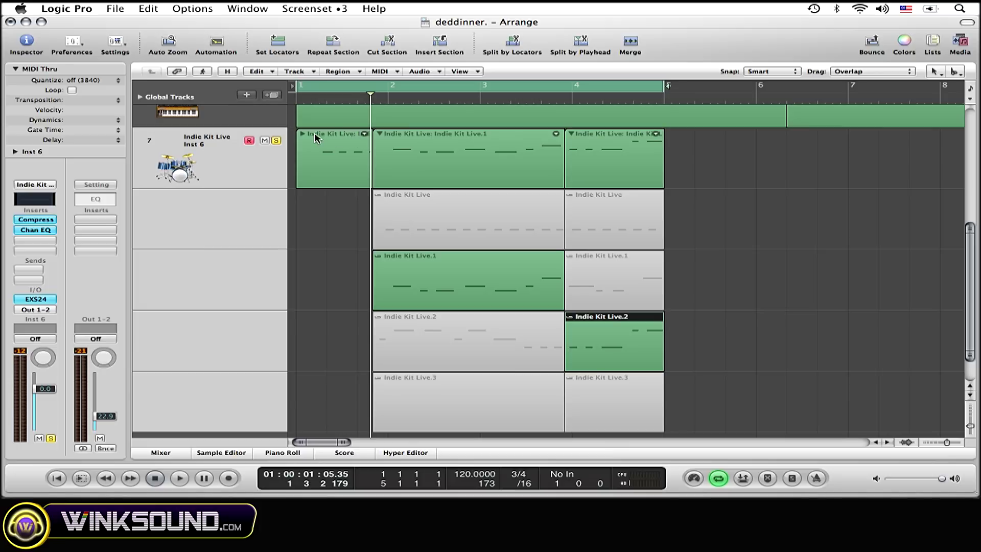
pyautogui.click(379, 133)
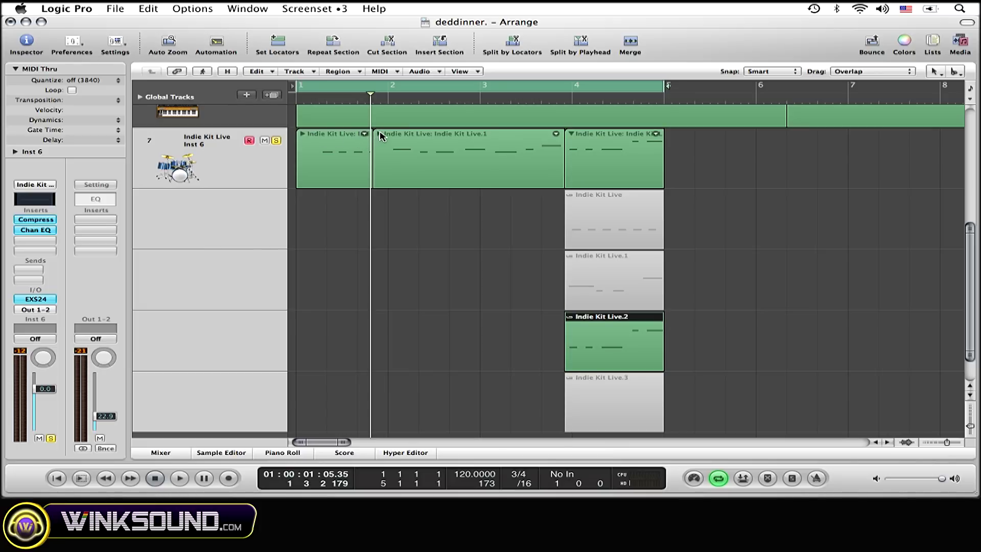
pyautogui.click(571, 134)
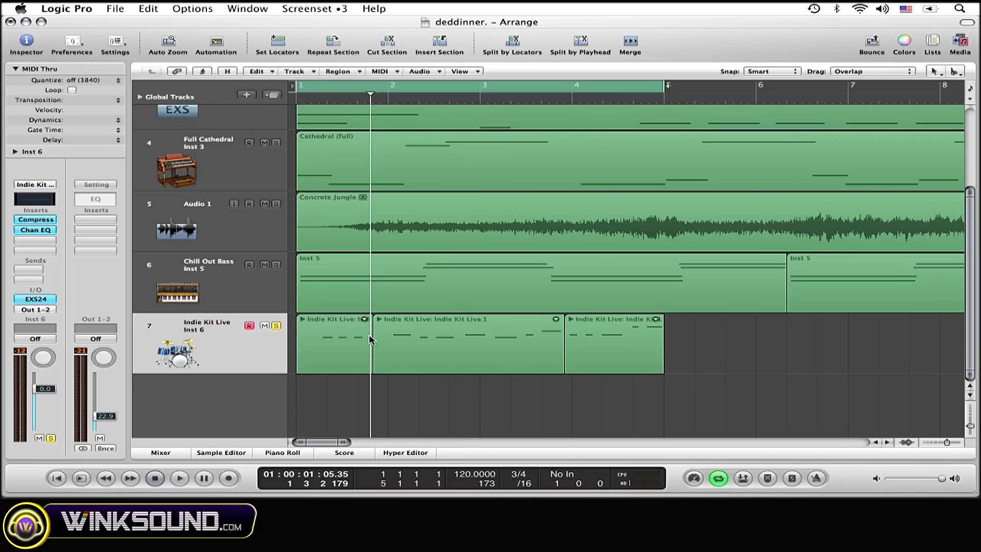